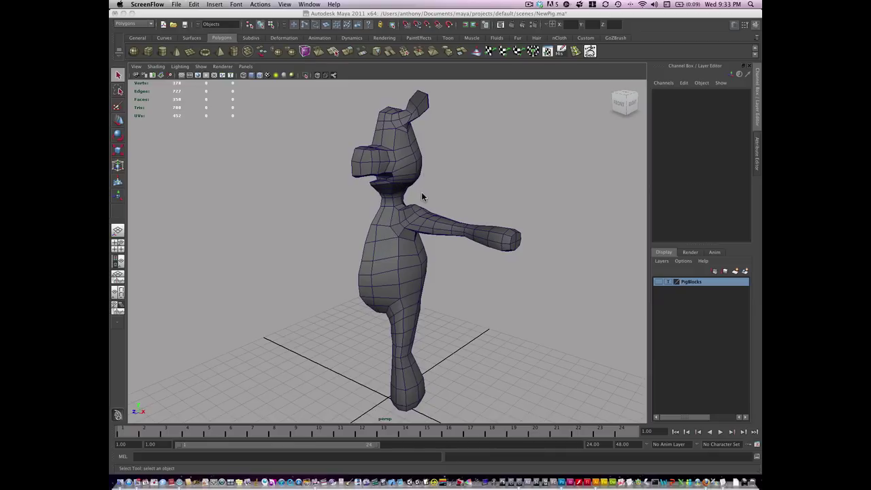
Step: Tumble and dolly around the half pig's torso, arm, head and ear, then select polySurface2
{"action": "left_click_drag", "start_coordinate": [425, 185], "coordinate": [401, 170], "text": "alt"}
{"action": "scroll", "coordinate": [456, 212], "scroll_direction": "up", "scroll_amount": 5}
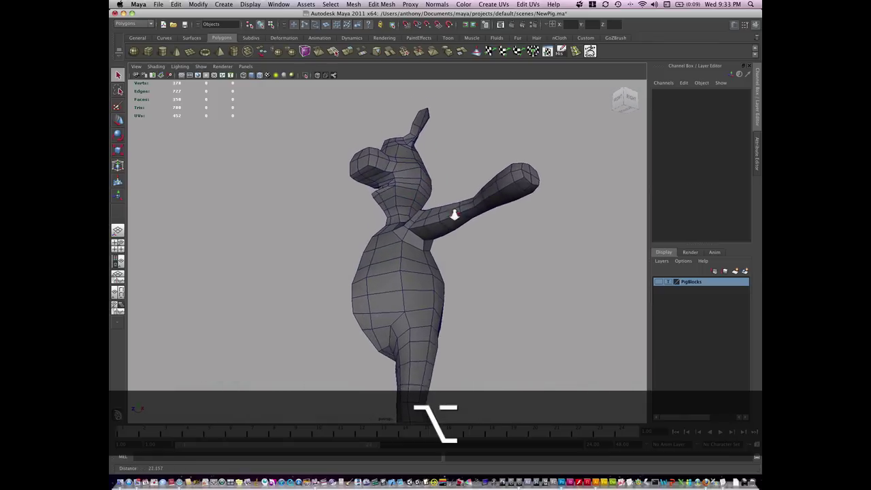
{"action": "left_click_drag", "start_coordinate": [615, 220], "coordinate": [437, 297], "text": "alt"}
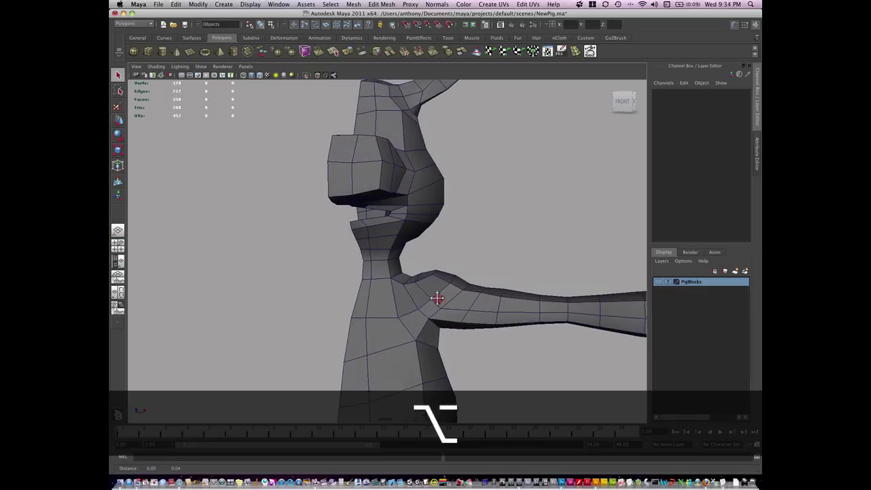
{"action": "right_click_drag", "start_coordinate": [438, 297], "coordinate": [418, 338], "text": "alt"}
{"action": "left_click_drag", "start_coordinate": [417, 339], "coordinate": [457, 341], "text": "alt"}
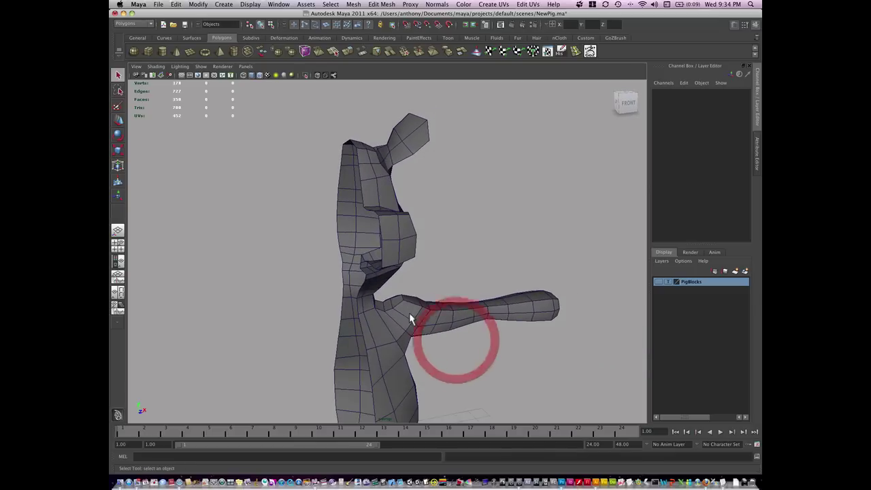
{"action": "left_click", "coordinate": [407, 320]}
{"action": "mouse_move", "coordinate": [404, 335]}
{"action": "left_mouse_down", "text": "alt"}
{"action": "mouse_move", "coordinate": [385, 330]}
{"action": "mouse_move", "coordinate": [410, 352]}
{"action": "mouse_move", "coordinate": [444, 313]}
{"action": "mouse_move", "coordinate": [401, 327]}
{"action": "left_mouse_up", "text": "alt"}
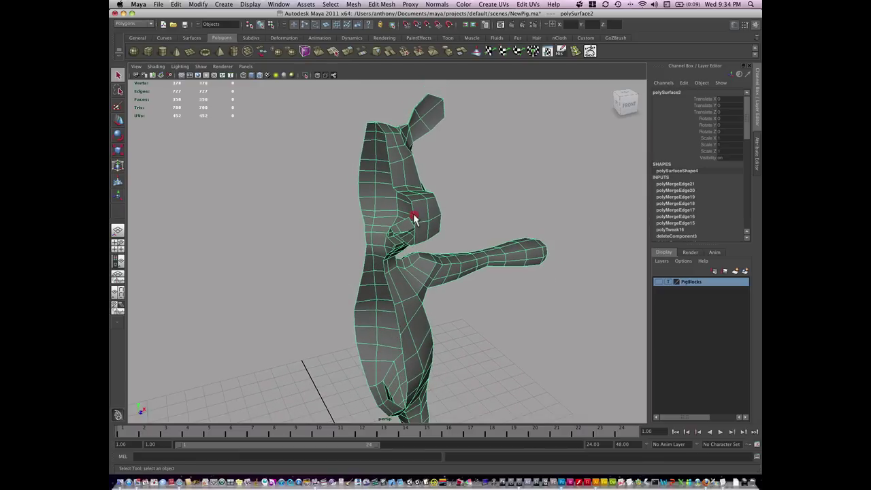
Step: Select edges along the pig's seam and maximize the front orthographic view
{"action": "mouse_move", "coordinate": [414, 217]}
{"action": "right_mouse_down"}
{"action": "mouse_move", "coordinate": [412, 207]}
{"action": "mouse_move", "coordinate": [414, 217]}
{"action": "right_mouse_up"}
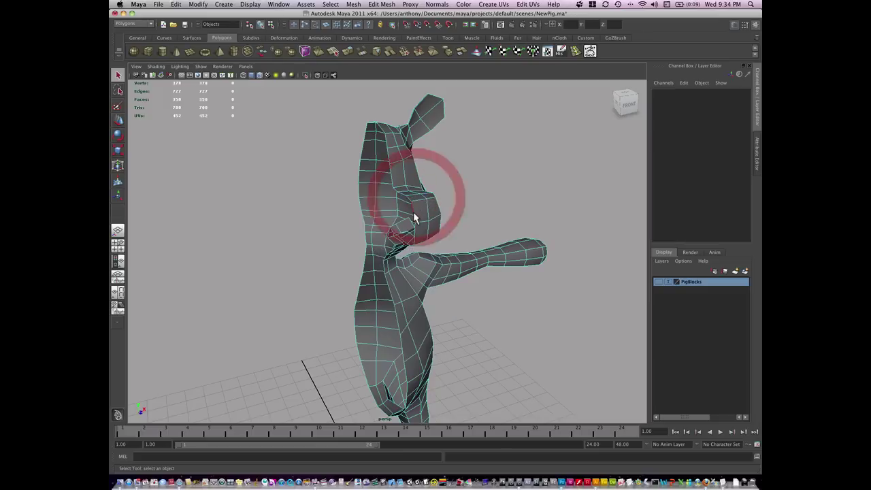
{"action": "left_click", "coordinate": [413, 212]}
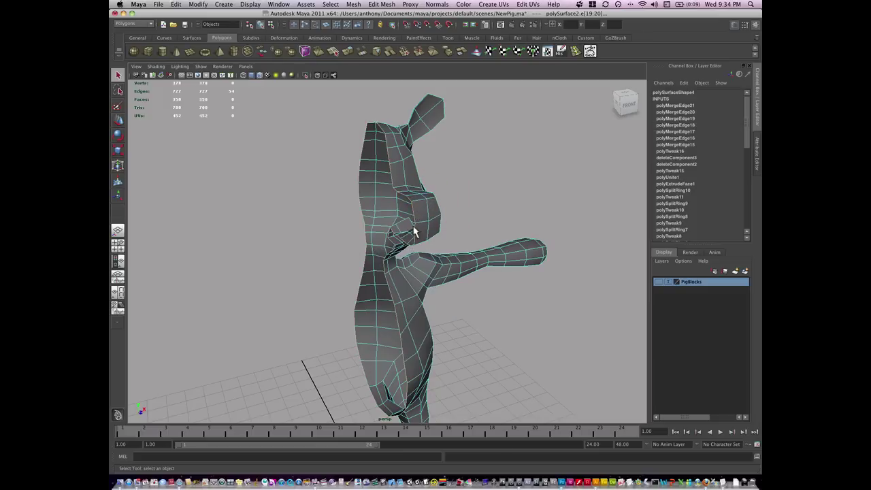
{"action": "key", "text": "space"}
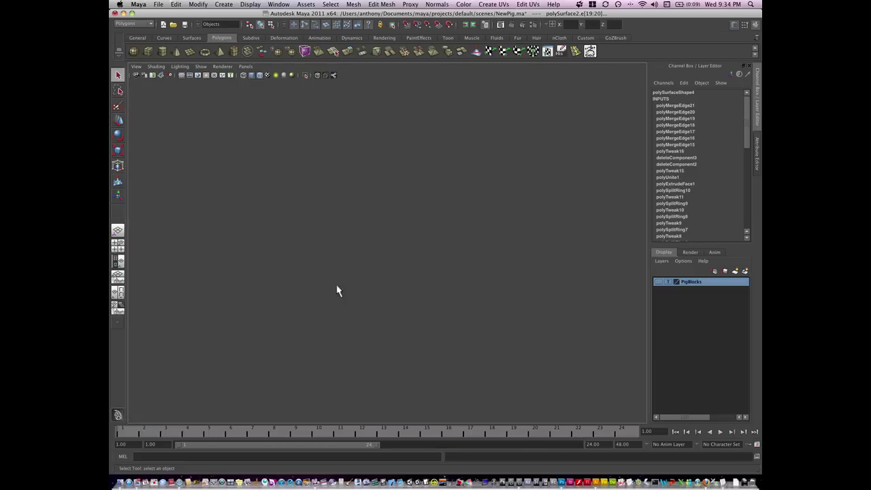
{"action": "key", "text": "space"}
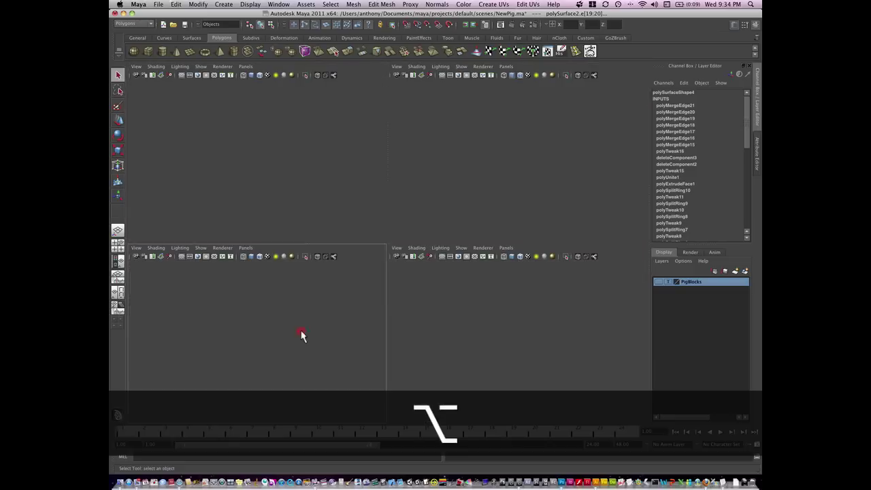
Step: Smooth-shade the front view with the 5 key and frame the half pig
{"action": "right_click_drag", "start_coordinate": [379, 313], "coordinate": [511, 298], "text": "alt"}
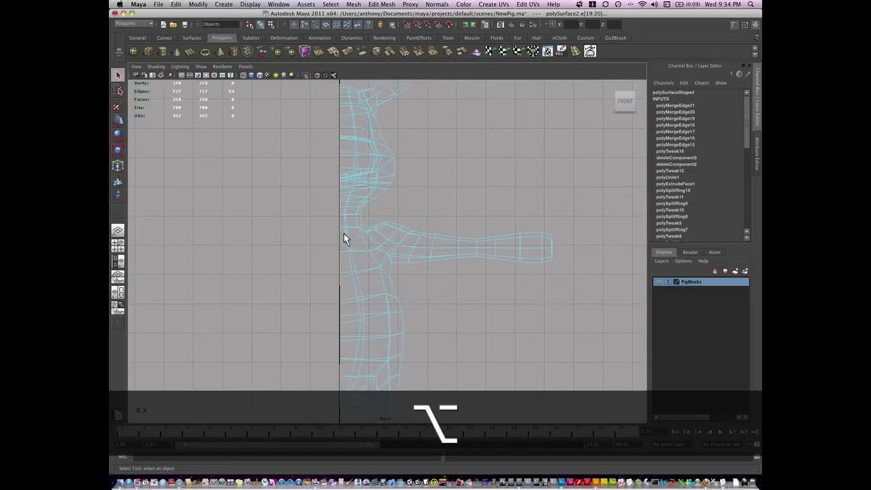
{"action": "key", "text": "5"}
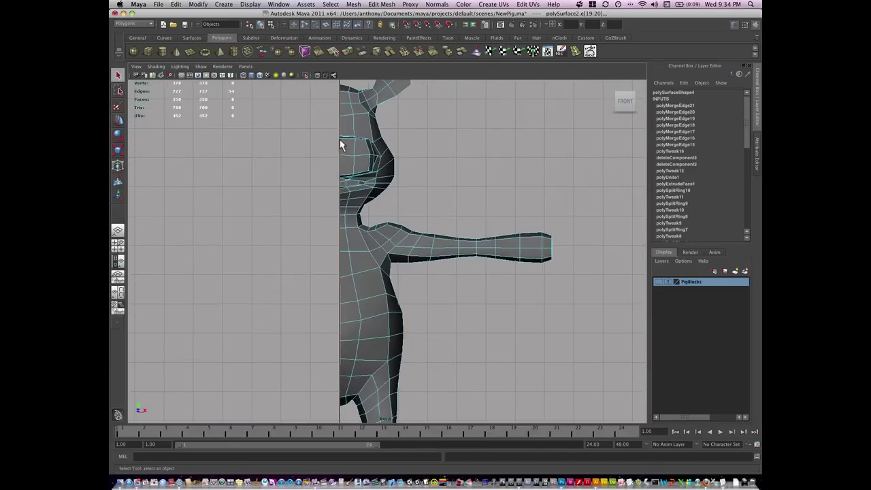
{"action": "middle_click_drag", "start_coordinate": [347, 243], "coordinate": [357, 270], "text": "alt"}
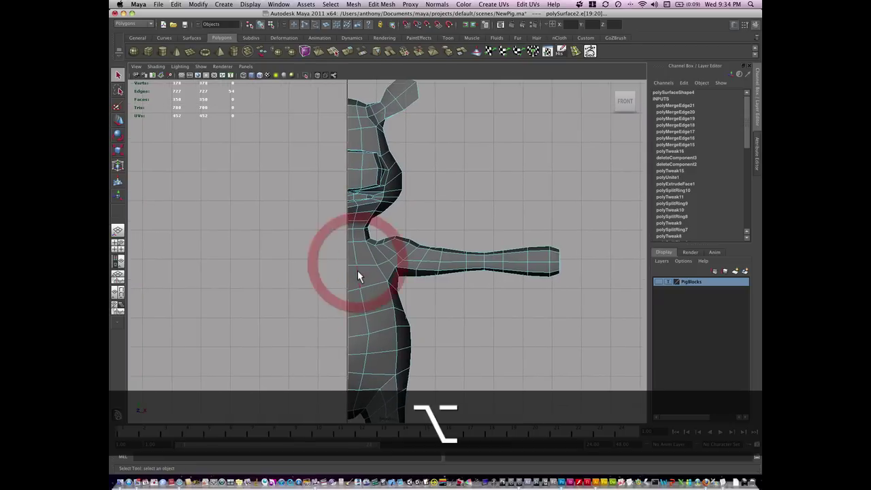
{"action": "middle_click_drag", "start_coordinate": [352, 347], "coordinate": [356, 338], "text": "alt"}
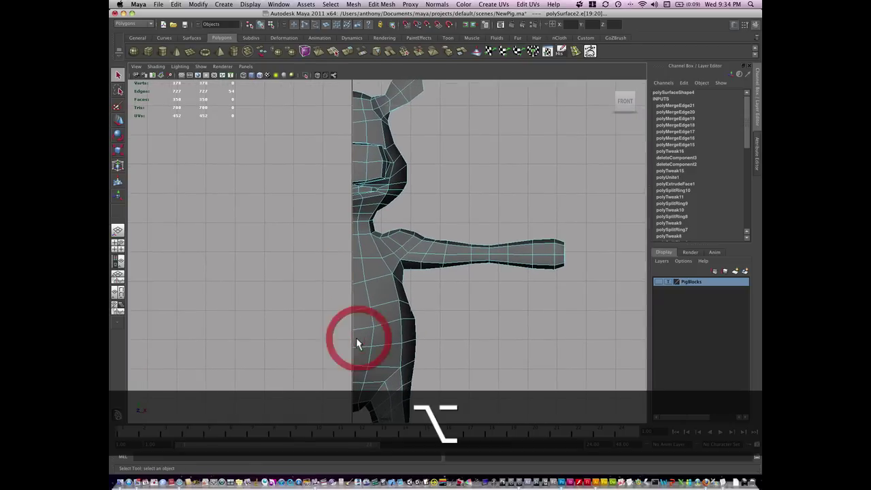
Step: In Move Tool settings, leave Retain Component Spacing off and grid-snap a seam vertex to X 0
{"action": "double_click", "coordinate": [119, 122]}
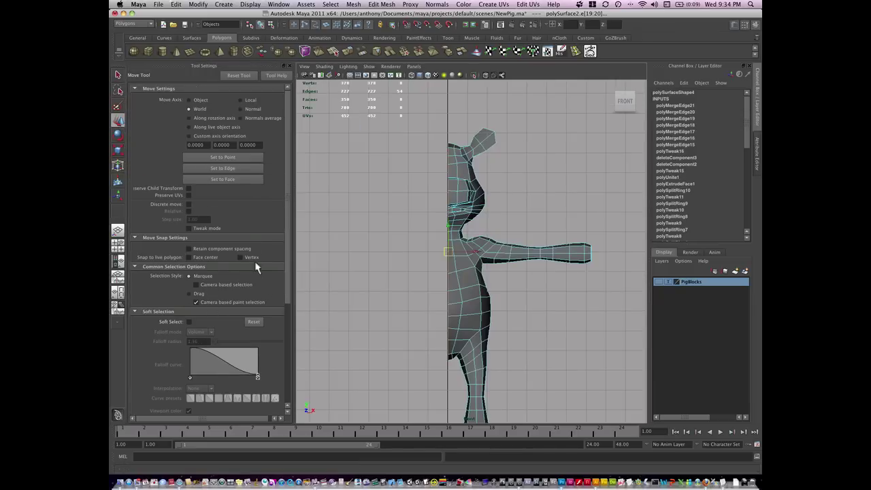
{"action": "left_click", "coordinate": [197, 249]}
{"action": "left_click", "coordinate": [198, 248]}
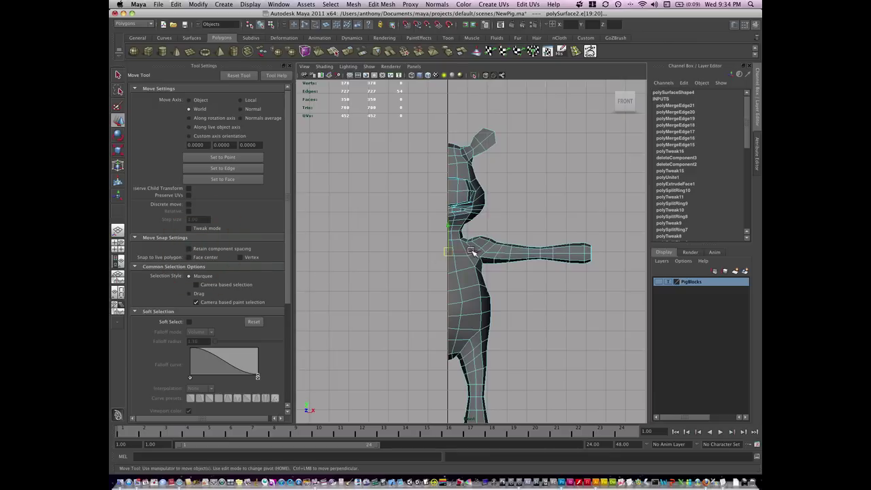
{"action": "key", "text": "x"}
{"action": "mouse_move", "coordinate": [463, 253]}
{"action": "left_mouse_down"}
{"action": "mouse_move", "coordinate": [438, 252]}
{"action": "mouse_move", "coordinate": [445, 253]}
{"action": "left_mouse_up"}
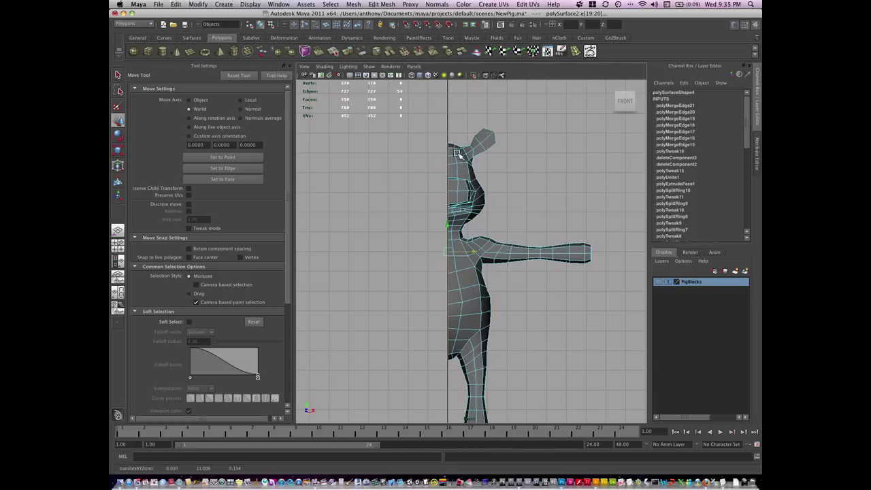
Step: Switch back to object selection mode and select the whole pig mesh
{"action": "right_click", "coordinate": [478, 294]}
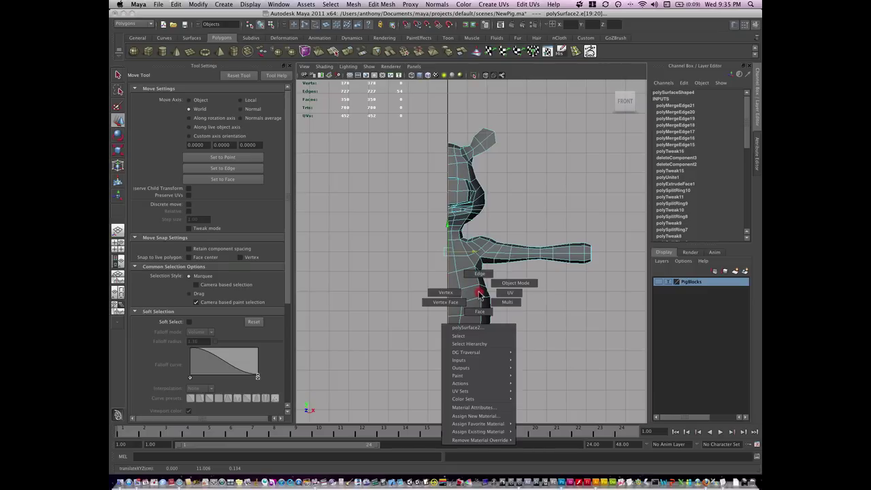
{"action": "right_click_drag", "start_coordinate": [478, 294], "coordinate": [504, 283]}
{"action": "left_click", "coordinate": [485, 296]}
Step: Maximize the perspective panel and tumble to an angled view of the half pig's side
{"action": "key", "text": "space"}
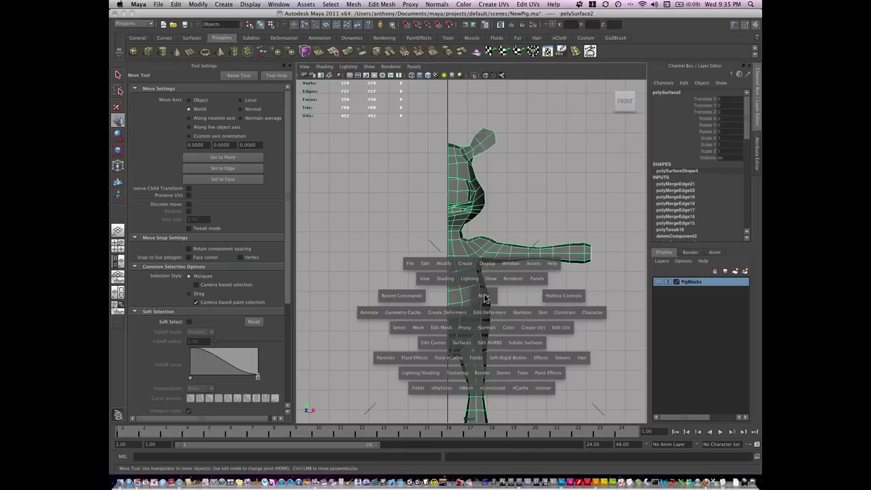
{"action": "key", "text": "space"}
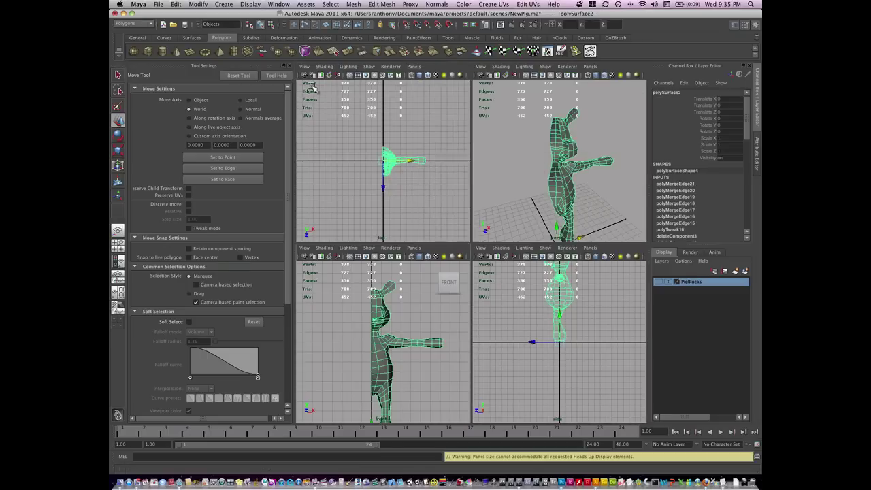
{"action": "key", "text": "space"}
{"action": "left_click", "coordinate": [291, 70]}
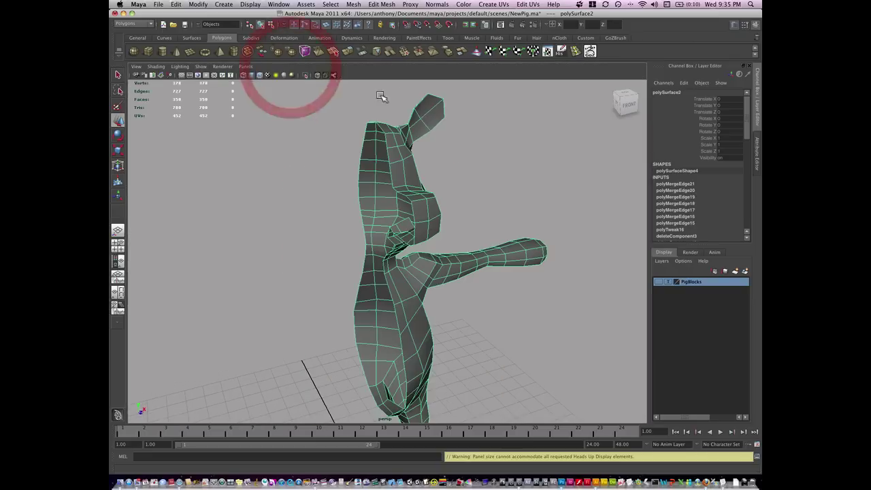
{"action": "left_click_drag", "start_coordinate": [444, 262], "coordinate": [369, 334], "text": "alt"}
{"action": "middle_click_drag", "start_coordinate": [369, 327], "coordinate": [367, 300], "text": "alt"}
{"action": "left_click_drag", "start_coordinate": [367, 300], "coordinate": [331, 301], "text": "alt"}
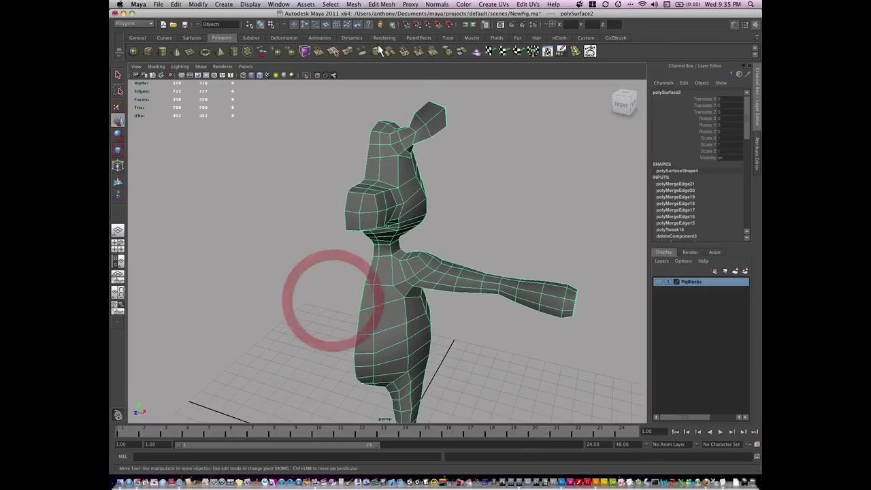
Step: Mirror the half pig with Mesh > Mirror Geometry set to the -X direction
{"action": "left_click", "coordinate": [354, 4]}
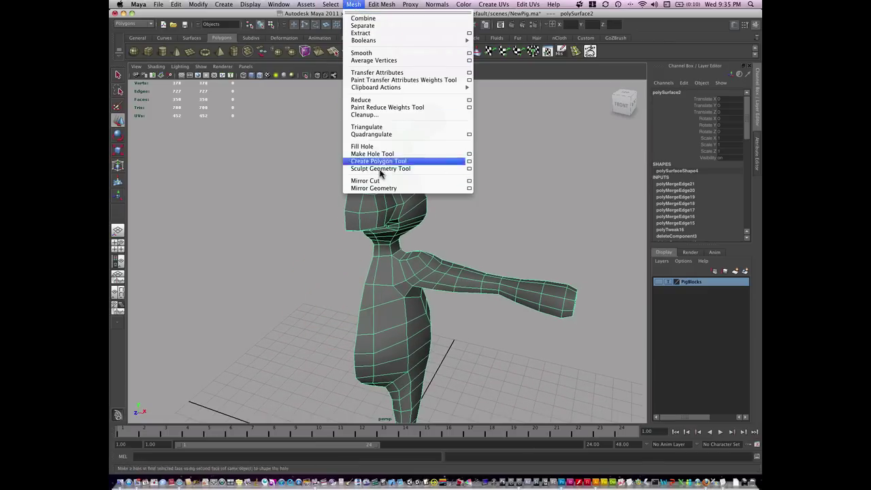
{"action": "left_click", "coordinate": [468, 190]}
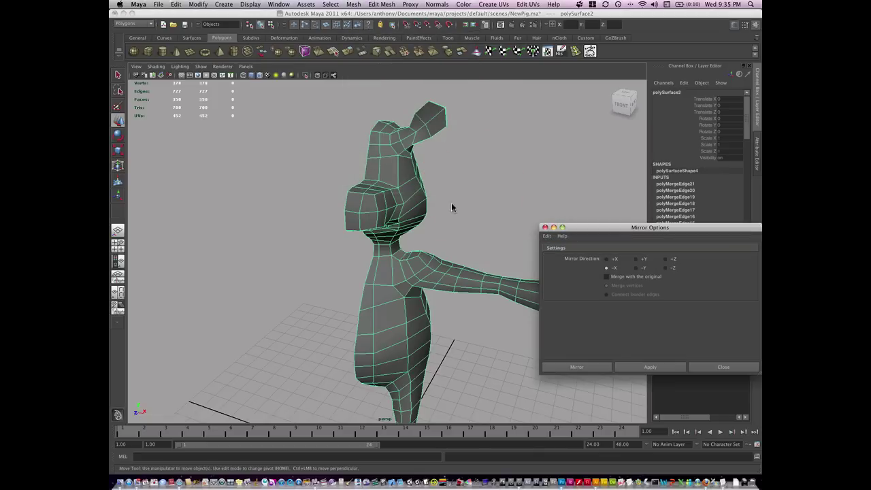
{"action": "left_click_drag", "start_coordinate": [644, 233], "coordinate": [619, 248]}
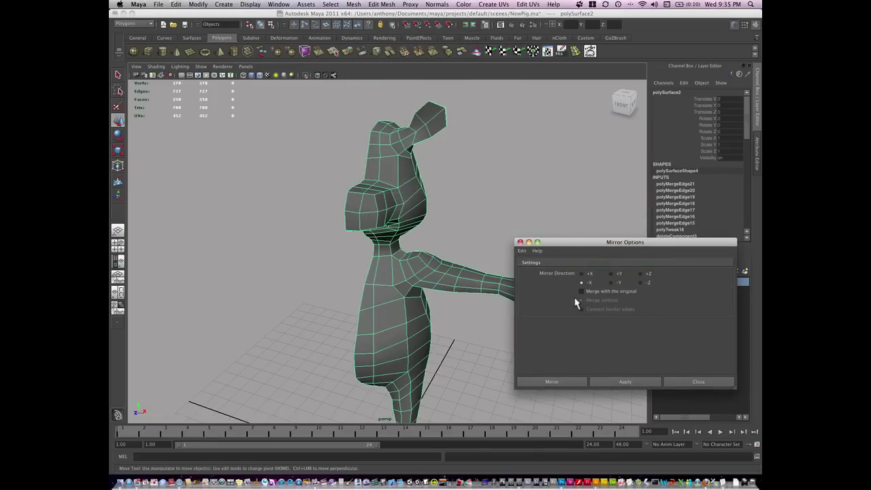
{"action": "left_click", "coordinate": [582, 282]}
{"action": "left_click", "coordinate": [569, 383]}
Step: Orbit around the full mirrored pig from front and three-quarter angles
{"action": "key", "text": "alt"}
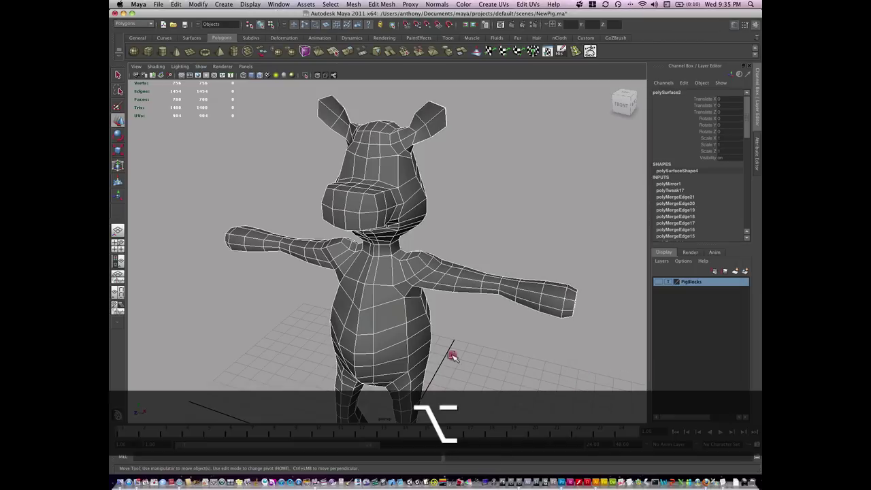
{"action": "mouse_move", "coordinate": [433, 365]}
{"action": "left_mouse_down", "text": "alt"}
{"action": "mouse_move", "coordinate": [465, 352]}
{"action": "mouse_move", "coordinate": [459, 343]}
{"action": "mouse_move", "coordinate": [418, 360]}
{"action": "left_mouse_up", "text": "alt"}
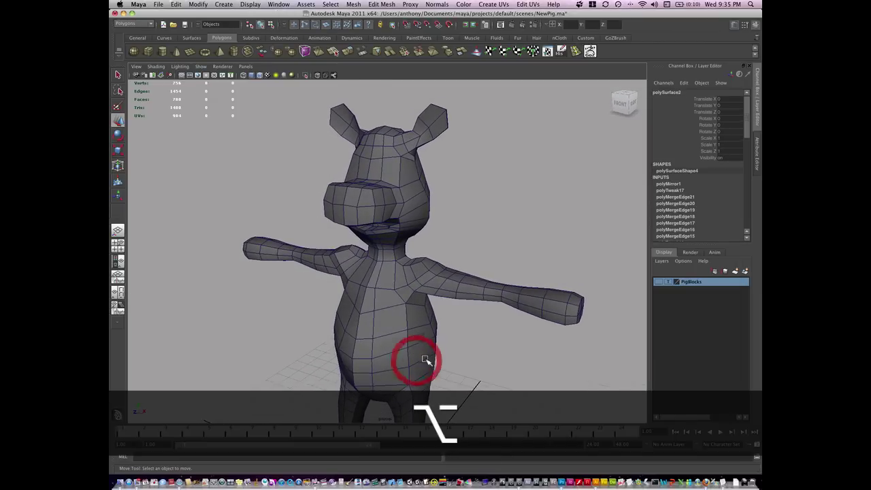
{"action": "middle_click_drag", "start_coordinate": [418, 359], "coordinate": [458, 356], "text": "alt"}
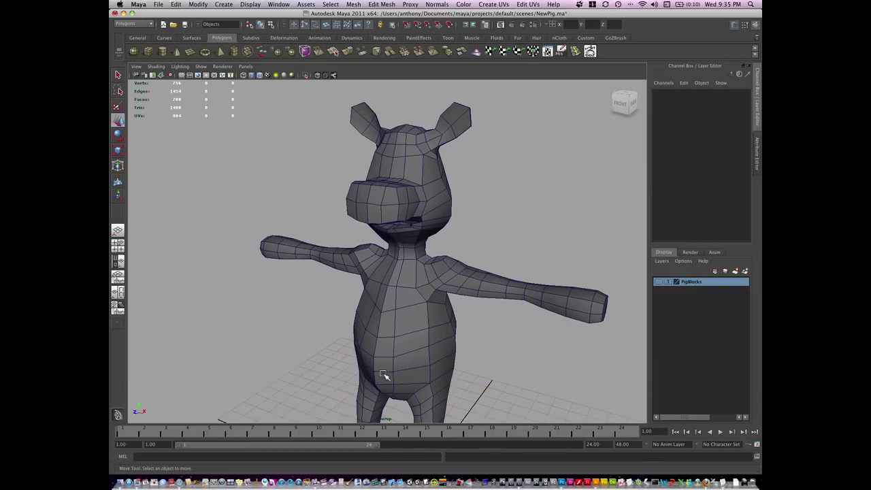
{"action": "mouse_move", "coordinate": [418, 335]}
{"action": "left_mouse_down", "text": "alt"}
{"action": "mouse_move", "coordinate": [443, 331]}
{"action": "mouse_move", "coordinate": [431, 330]}
{"action": "left_mouse_up", "text": "alt"}
Step: Select the mirrored pig, apply Edit Mesh > Merge, then deselect and orbit to check the seam
{"action": "left_click", "coordinate": [427, 324]}
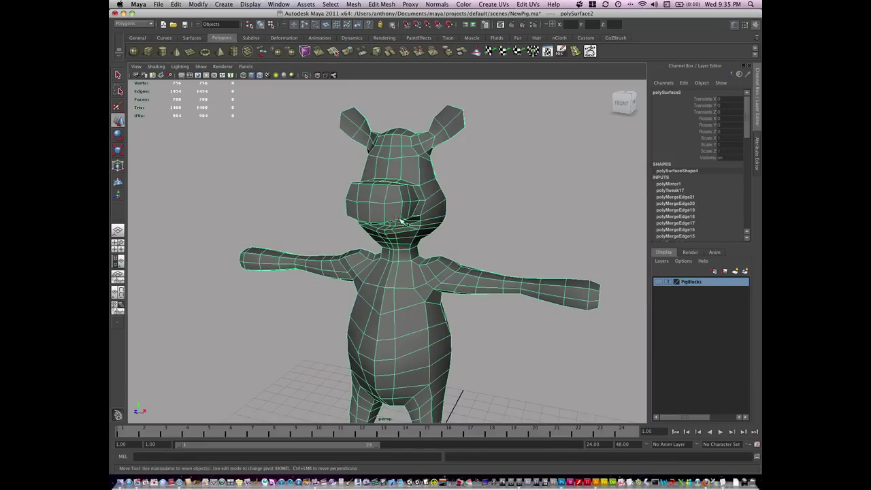
{"action": "left_click", "coordinate": [385, 5]}
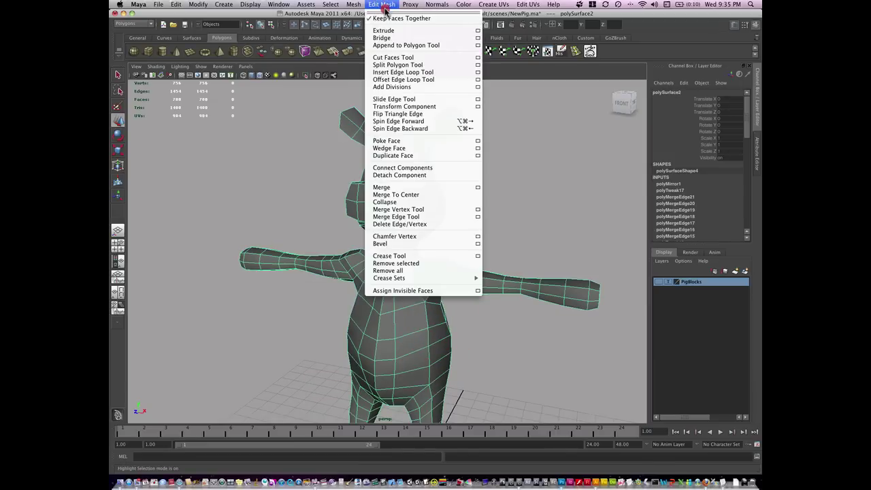
{"action": "left_click", "coordinate": [390, 187]}
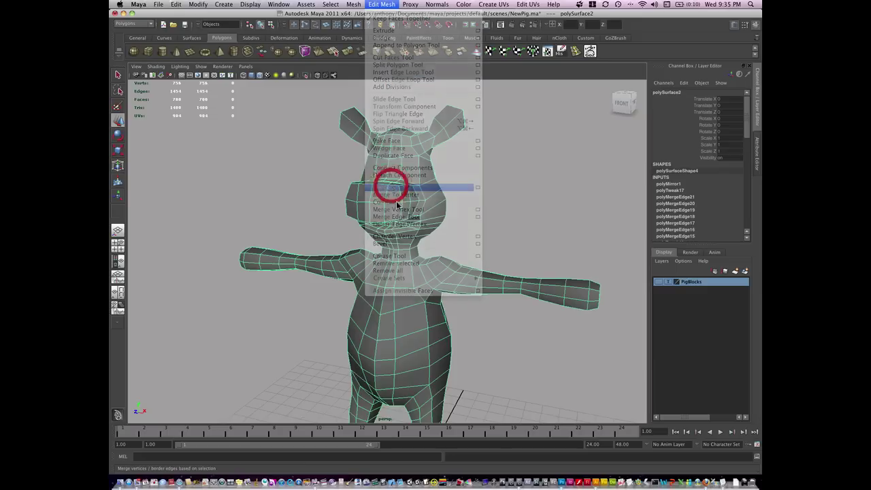
{"action": "left_click", "coordinate": [486, 328]}
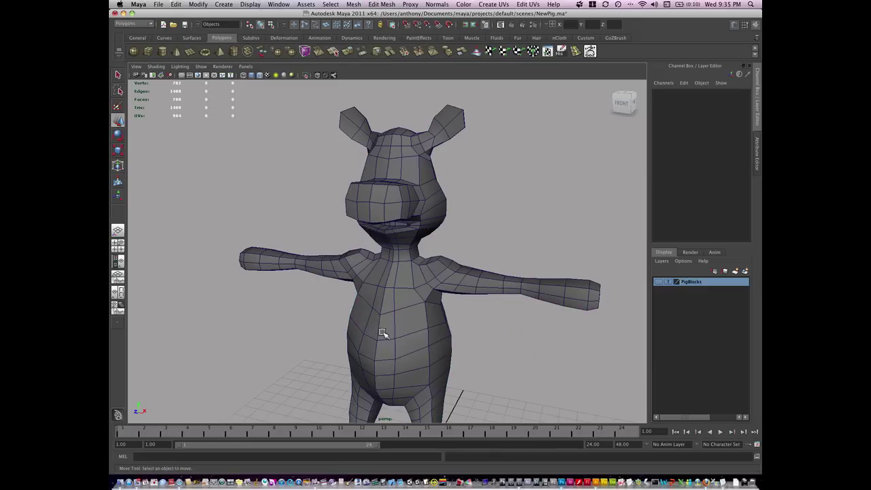
{"action": "left_click_drag", "start_coordinate": [395, 378], "coordinate": [385, 314], "text": "alt"}
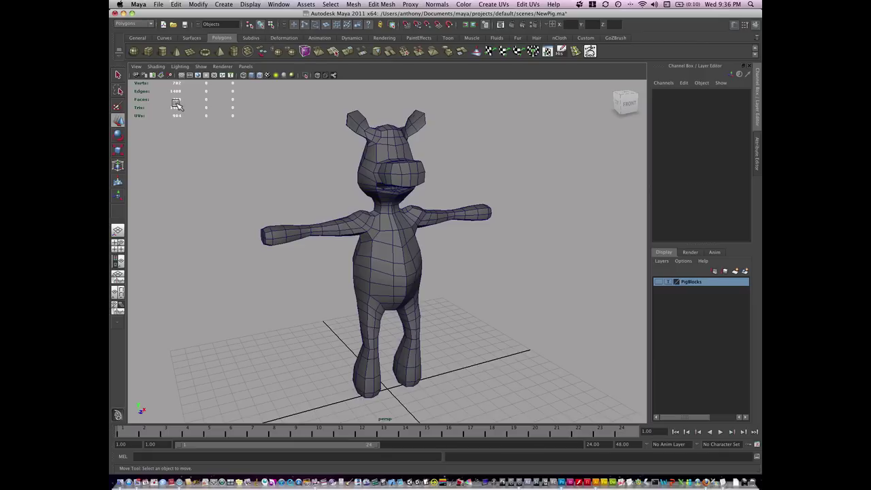
Step: Look over the Display > Heads Up Display menu, then orbit and reselect the merged pig mesh
{"action": "left_click", "coordinate": [253, 5]}
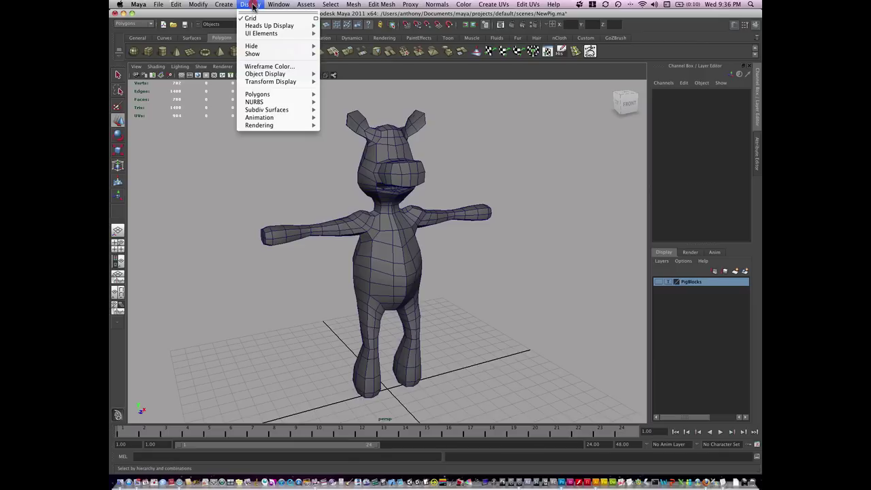
{"action": "mouse_move", "coordinate": [273, 26]}
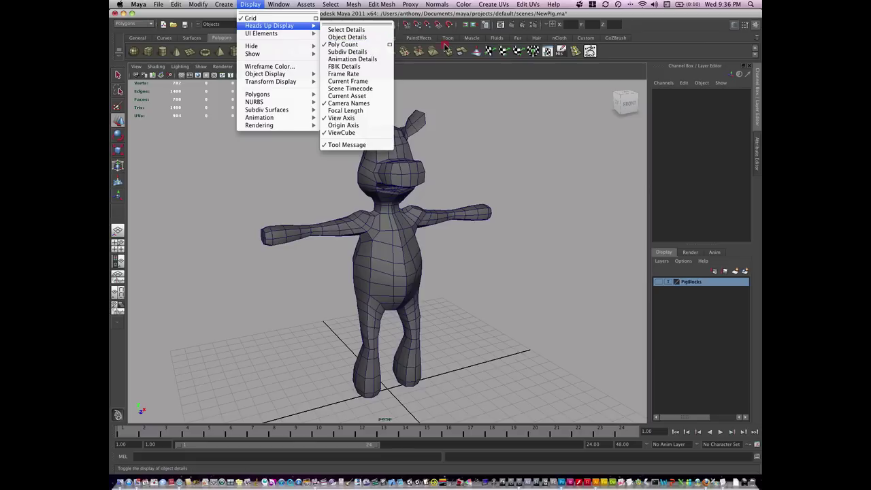
{"action": "left_click", "coordinate": [497, 146]}
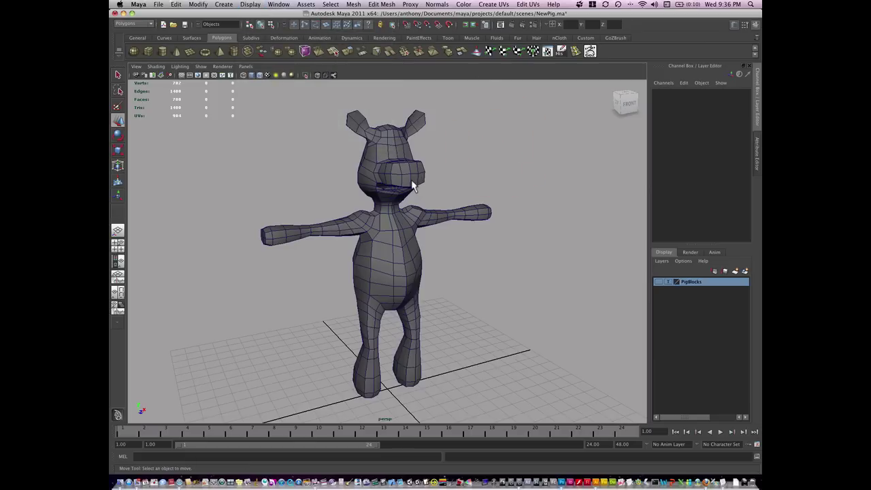
{"action": "mouse_move", "coordinate": [413, 183]}
{"action": "left_mouse_down", "text": "alt"}
{"action": "mouse_move", "coordinate": [427, 185]}
{"action": "mouse_move", "coordinate": [400, 184]}
{"action": "mouse_move", "coordinate": [408, 181]}
{"action": "left_mouse_up", "text": "alt"}
{"action": "left_click", "coordinate": [408, 181]}
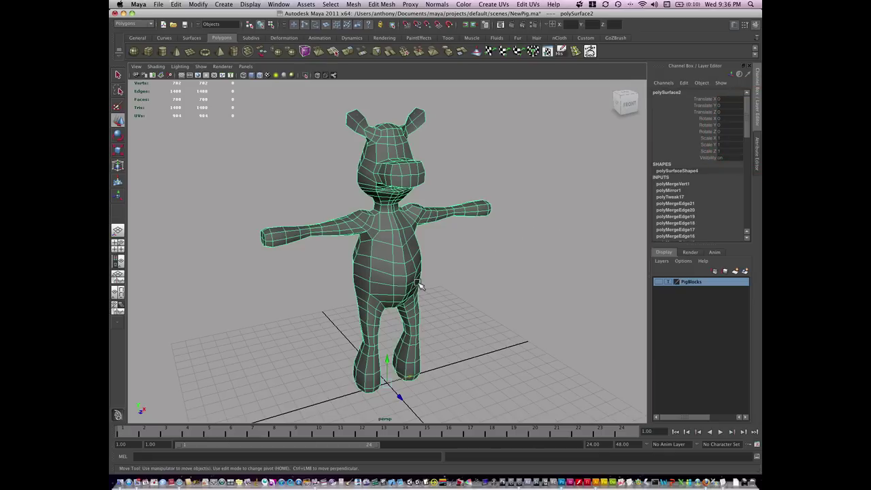
Step: Remove the pig's construction history with Edit > Delete by Type > History
{"action": "left_click", "coordinate": [177, 5]}
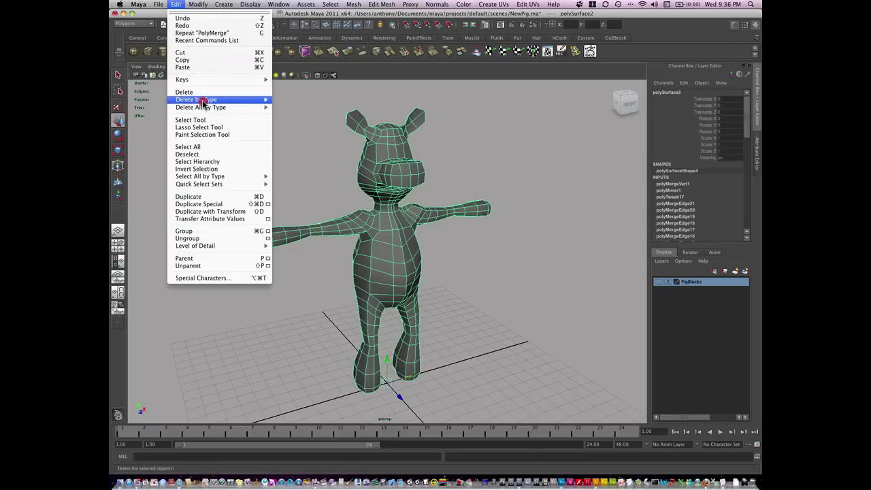
{"action": "mouse_move", "coordinate": [216, 100]}
{"action": "left_click", "coordinate": [307, 105]}
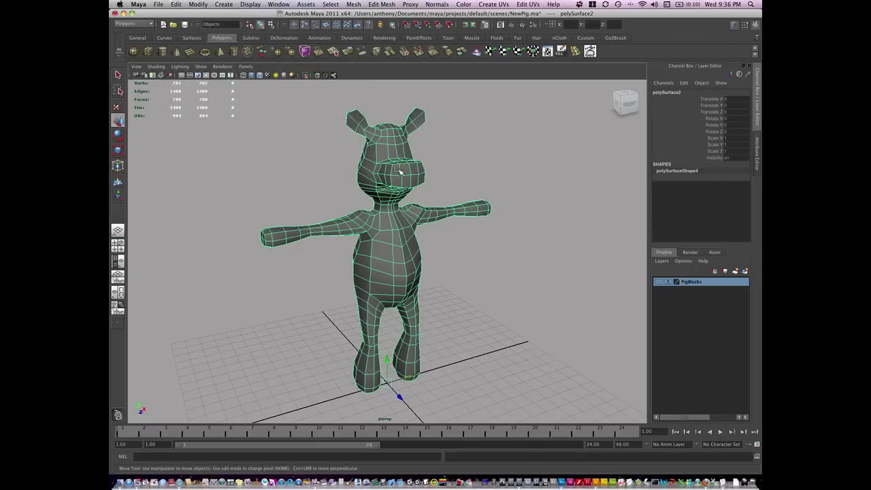